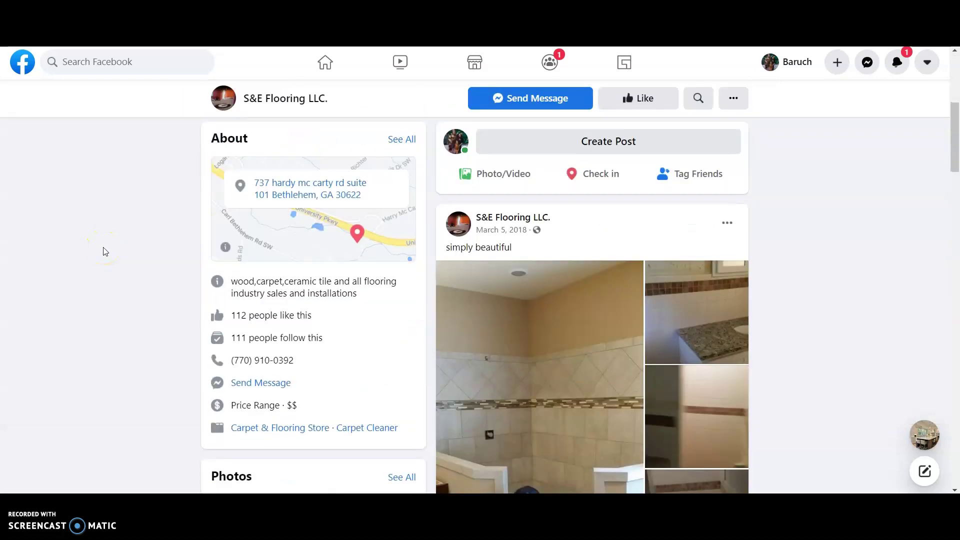
scroll(104, 252, down, 1)
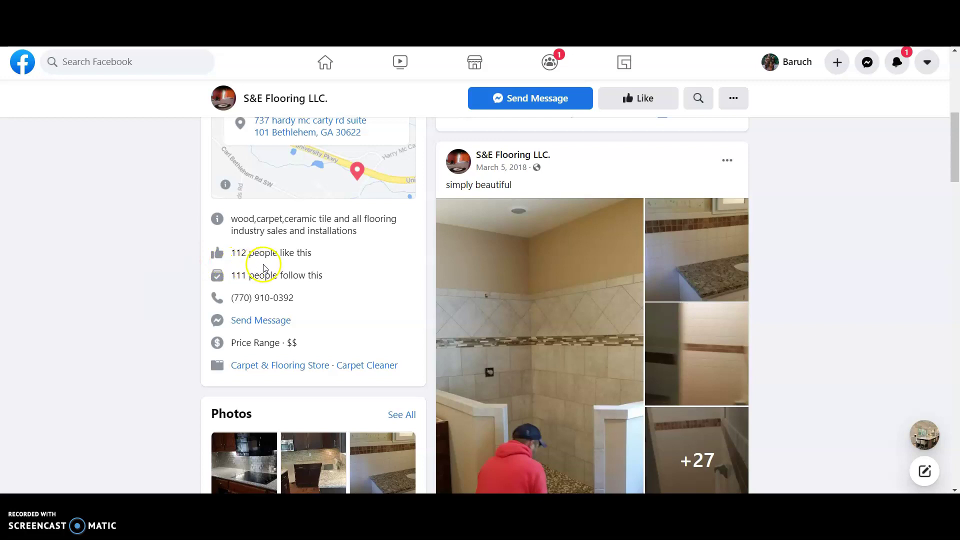
scroll(131, 292, up, 1)
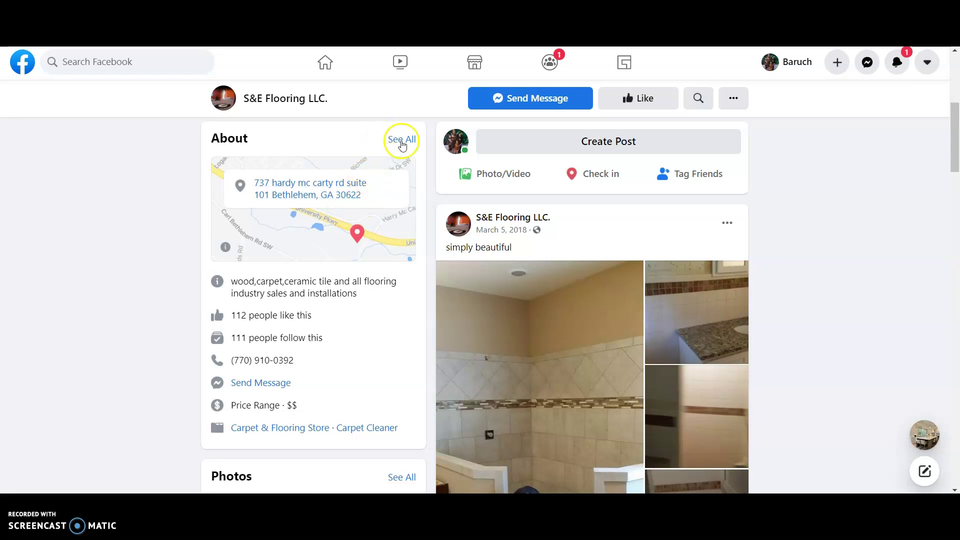
scroll(484, 201, up, 2)
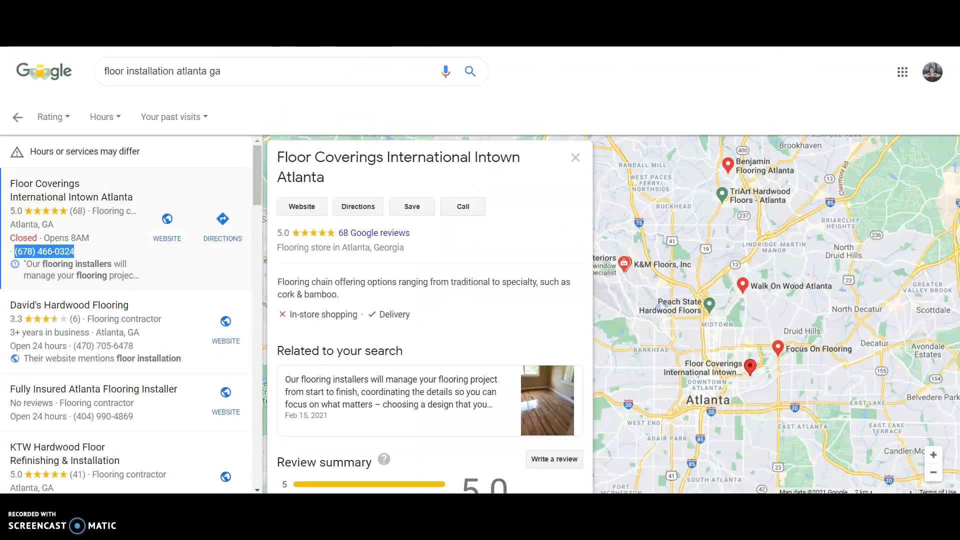
Go back from the map listings to the 'floor installation atlanta ga' organic results.
key(alt+Left)
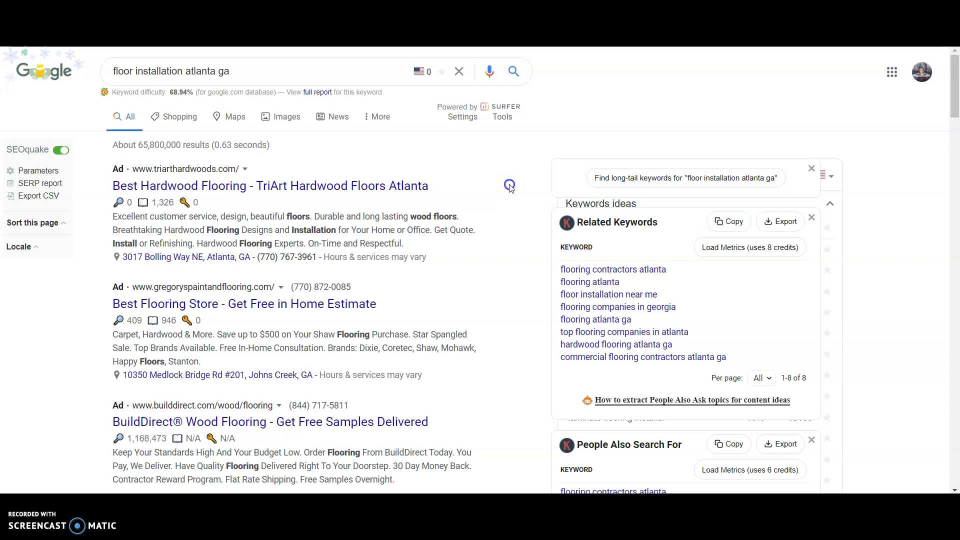
scroll(509, 187, down, 1)
scroll(510, 187, down, 1)
scroll(509, 187, down, 1)
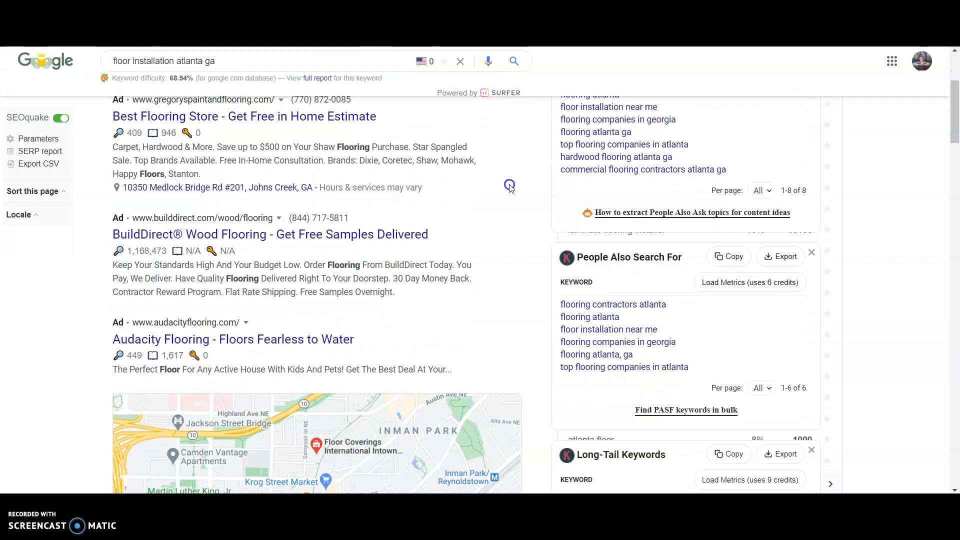
scroll(510, 187, down, 1)
scroll(509, 187, down, 1)
scroll(510, 187, down, 1)
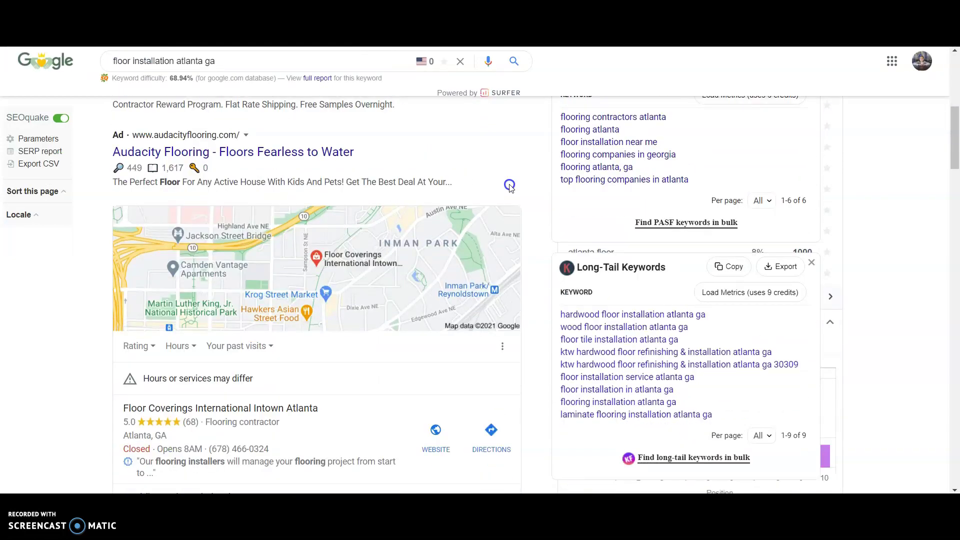
scroll(509, 187, down, 1)
scroll(397, 188, up, 4)
scroll(338, 133, up, 2)
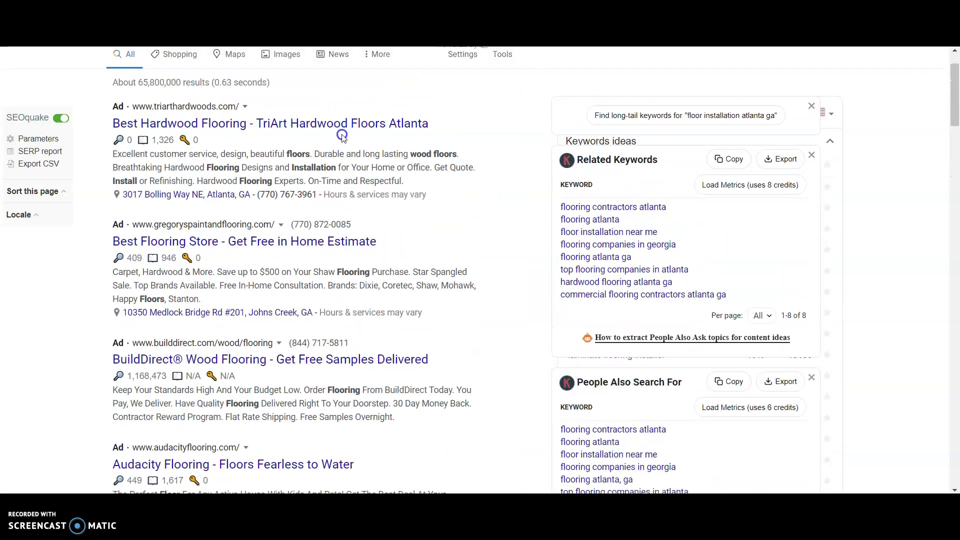
scroll(404, 285, down, 5)
scroll(386, 269, down, 3)
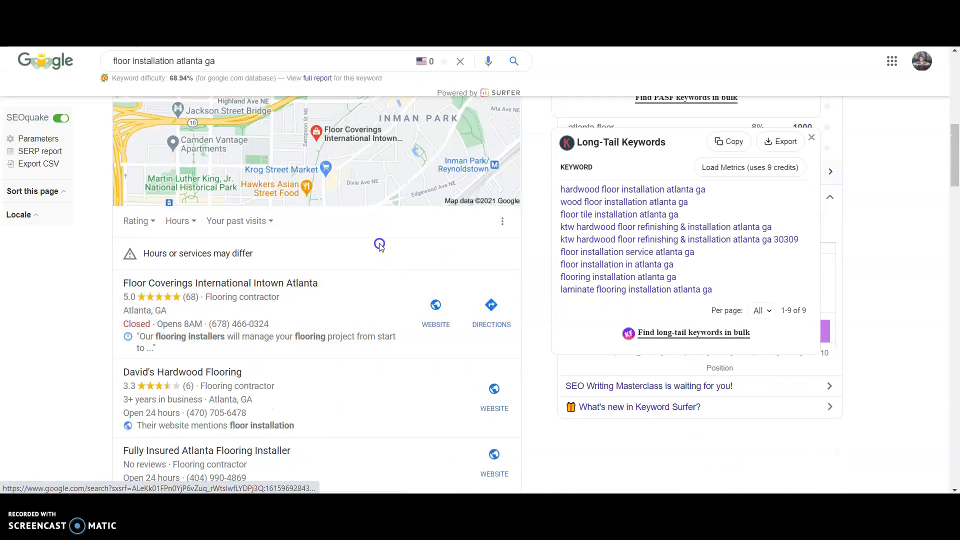
scroll(381, 252, down, 2)
scroll(382, 261, down, 2)
scroll(384, 269, down, 3)
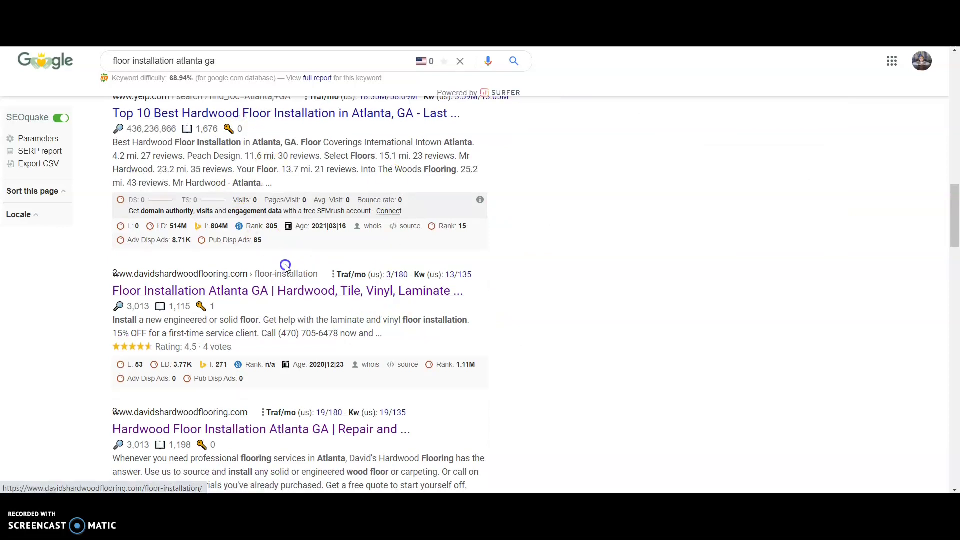
click(348, 298)
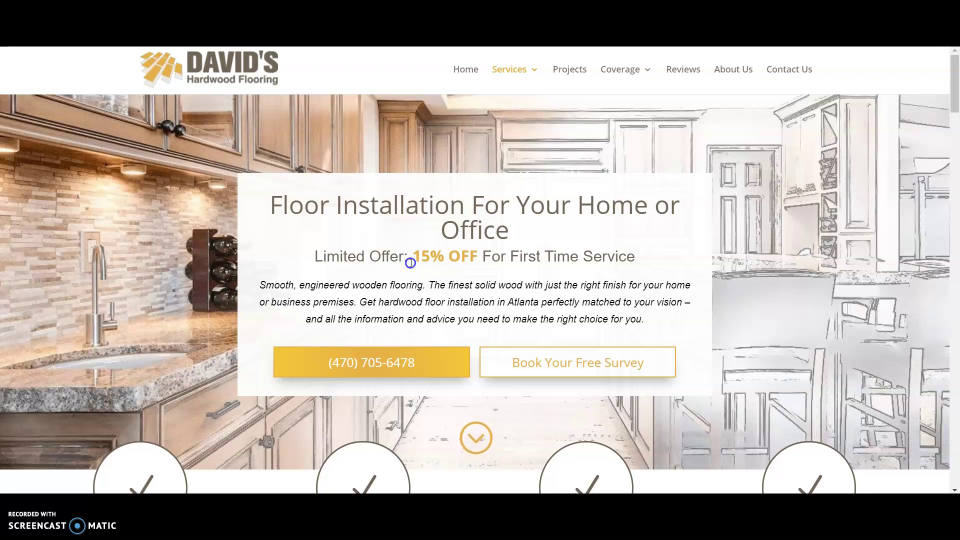
scroll(410, 263, down, 3)
scroll(411, 262, down, 3)
scroll(410, 263, down, 2)
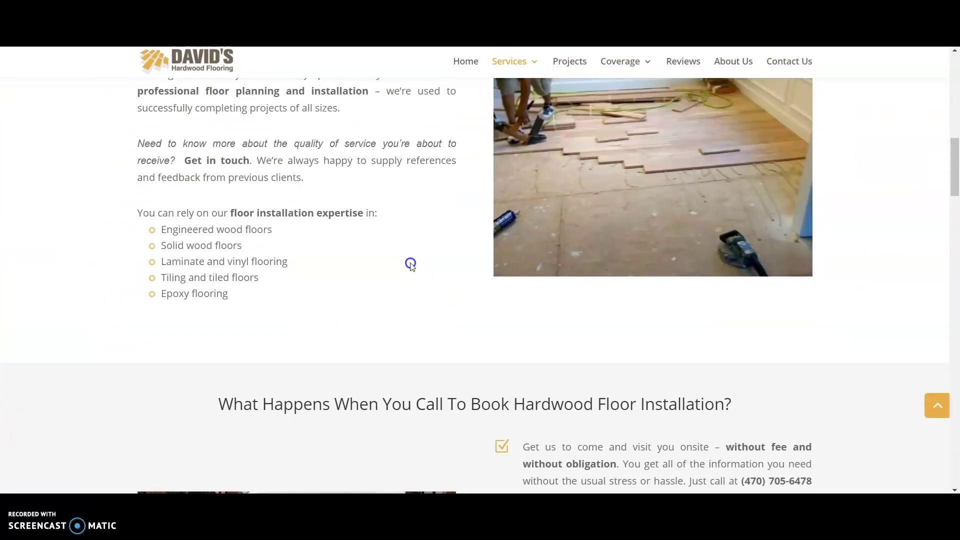
scroll(411, 263, down, 3)
scroll(410, 263, down, 4)
scroll(411, 263, down, 4)
scroll(411, 263, down, 4)
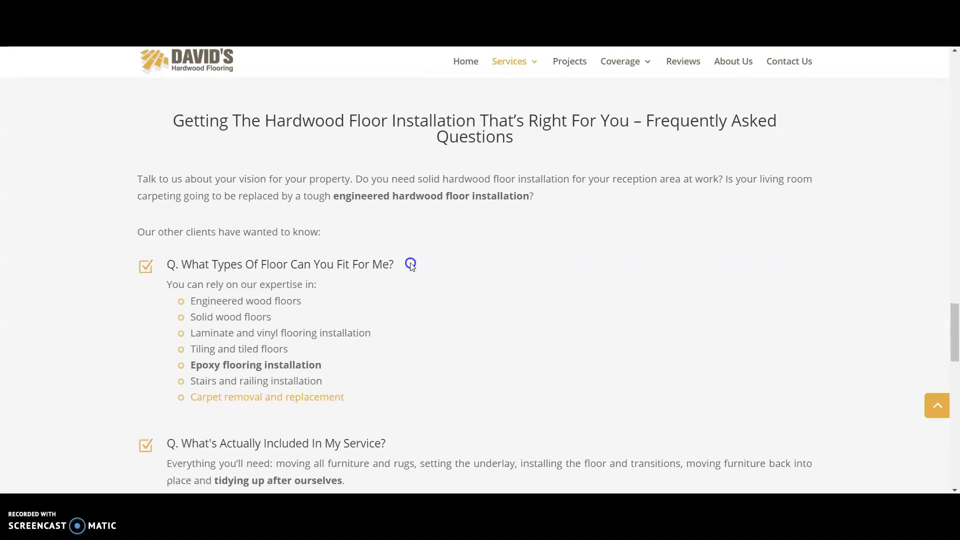
scroll(410, 263, down, 4)
scroll(410, 262, down, 4)
scroll(411, 263, down, 4)
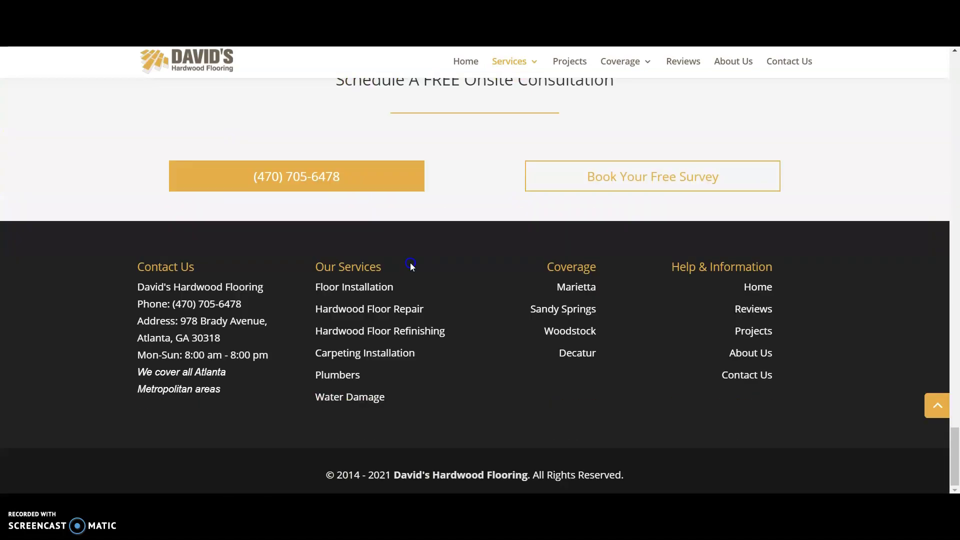
scroll(410, 263, up, 12)
scroll(410, 262, up, 10)
scroll(410, 263, up, 10)
scroll(410, 263, up, 1)
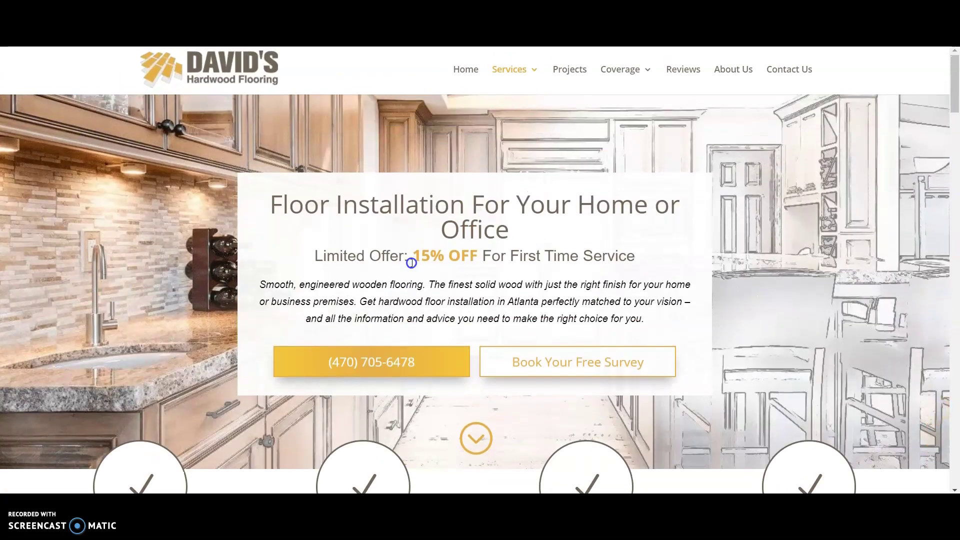
click(562, 202)
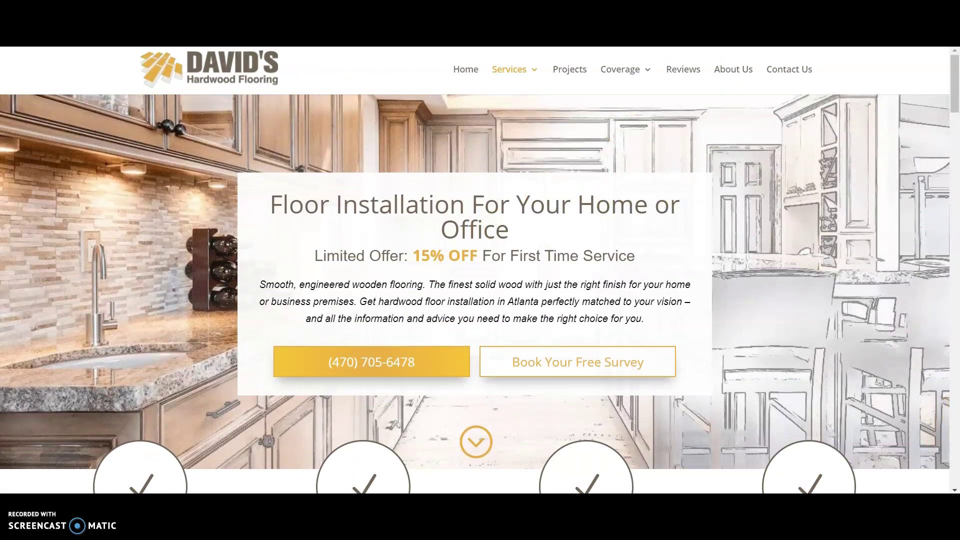
Check WordCounter's 1,028-word count and keyword density, then return to the flooring website.
key(ctrl+Tab)
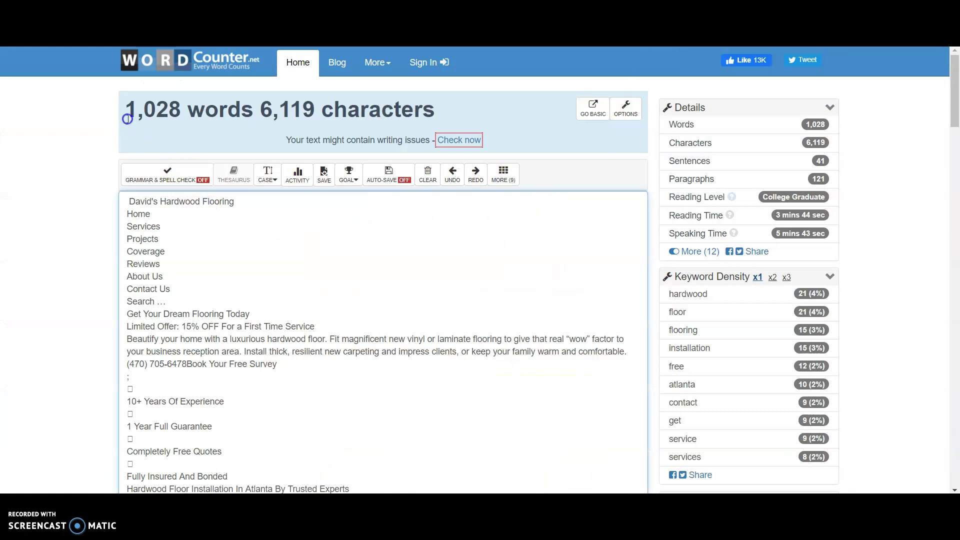
click(338, 63)
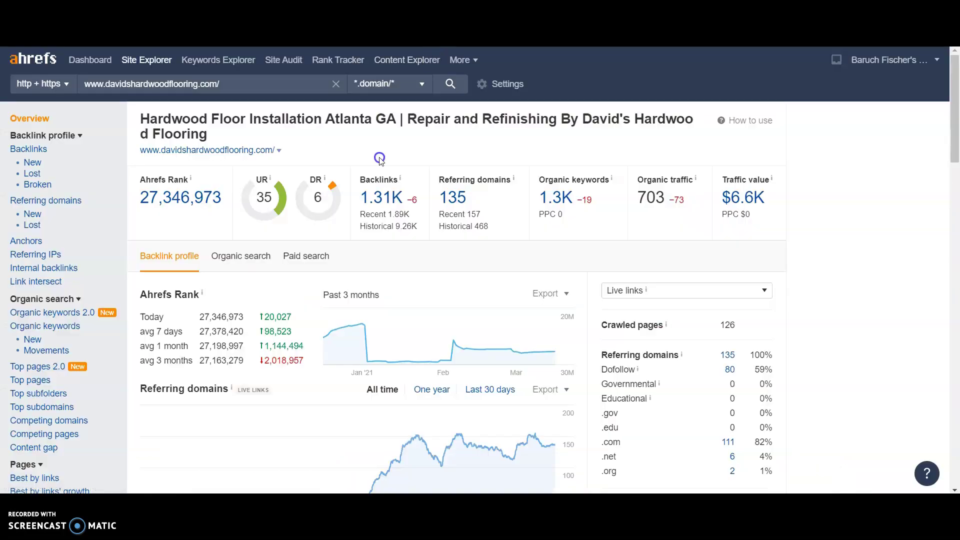
Show the davidshardwoodflooring.com overview with DR 6, 1.31K backlinks and 135 referring domains.
click(221, 161)
Open the full list of 1,284 live backlinks for davidshardwoodflooring.com.
click(382, 200)
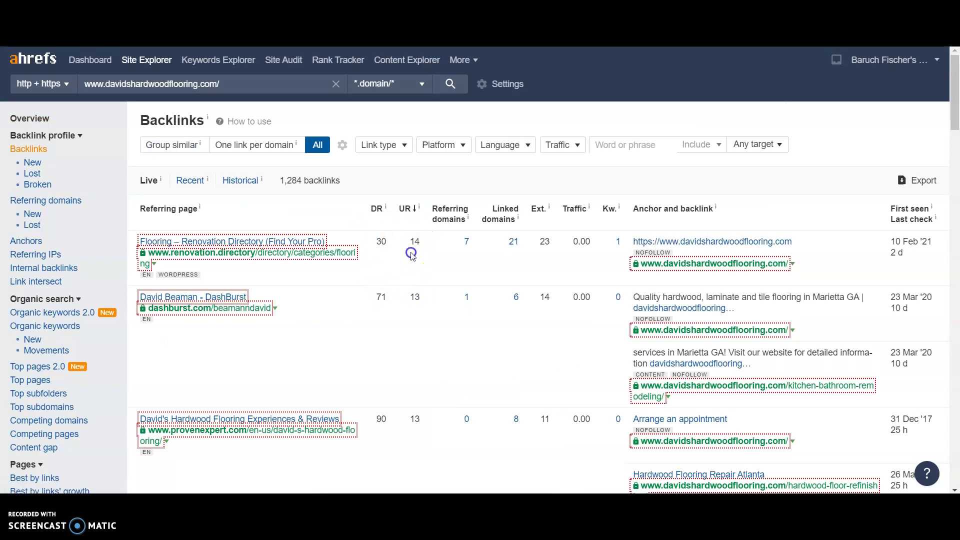
scroll(414, 256, down, 3)
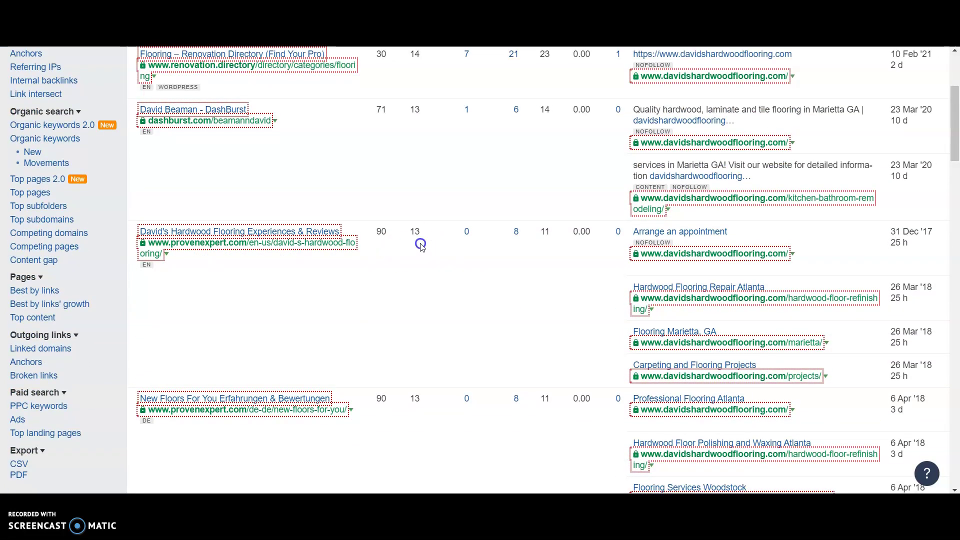
scroll(421, 245, down, 2)
scroll(431, 225, up, 3)
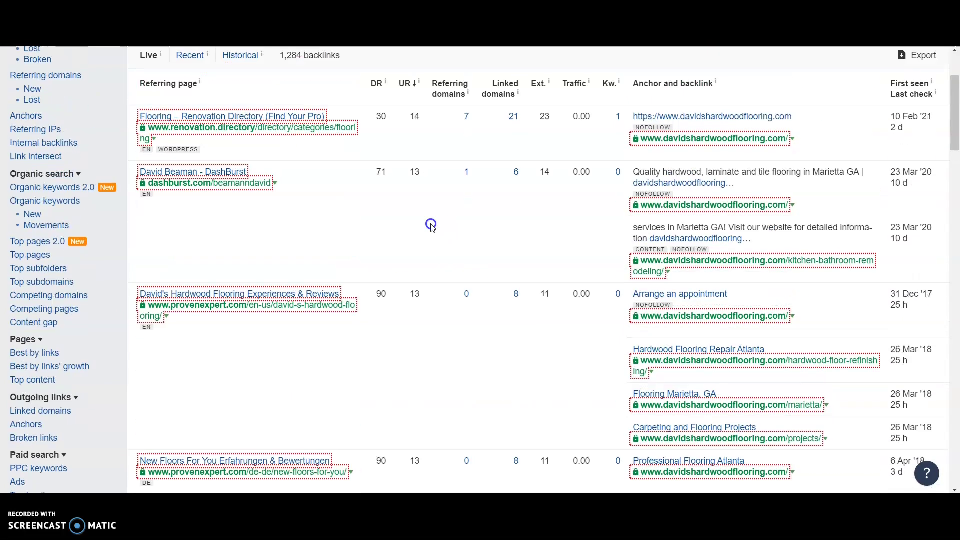
scroll(432, 226, up, 2)
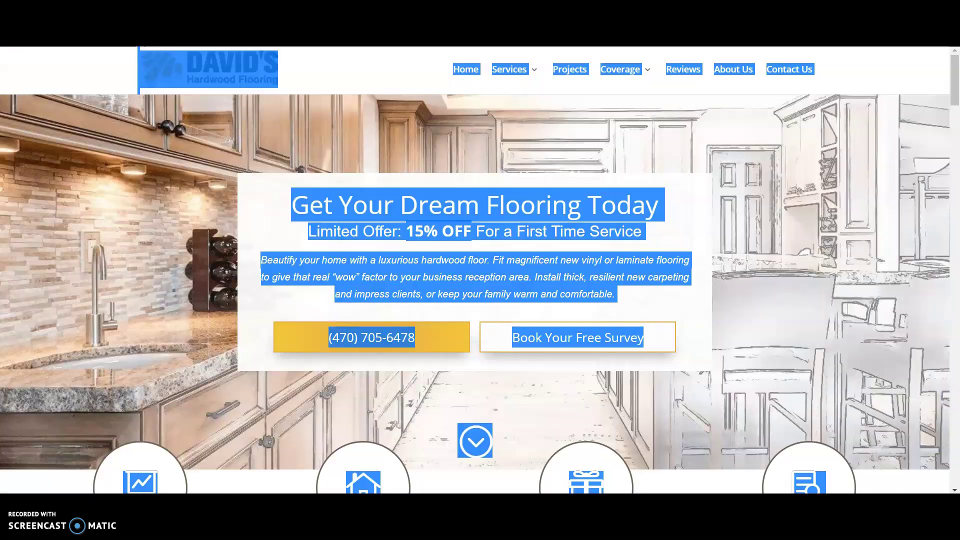
Read the hardwood floor photo's file name in Save image as, then return to organic keywords.
click(126, 234)
scroll(126, 235, down, 3)
scroll(136, 236, down, 3)
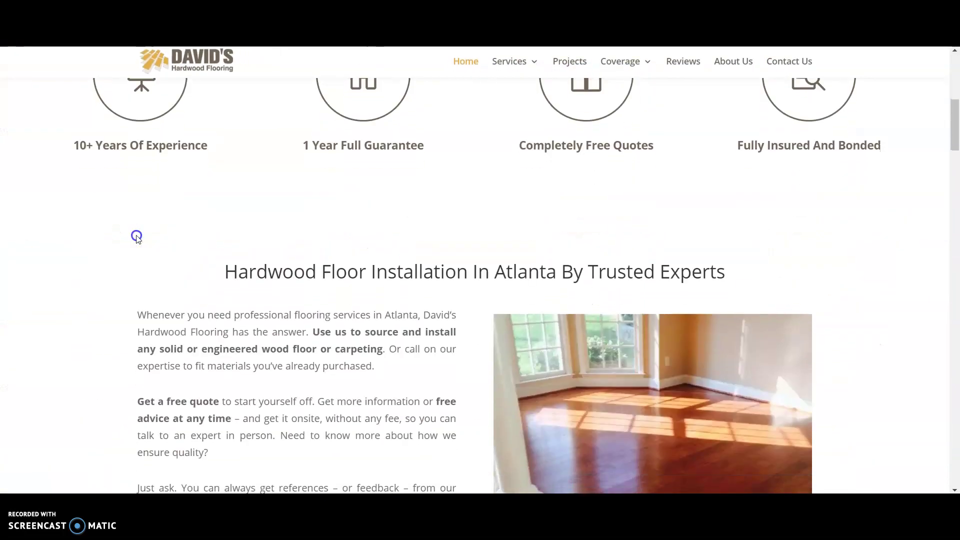
scroll(400, 262, down, 3)
right_click(566, 195)
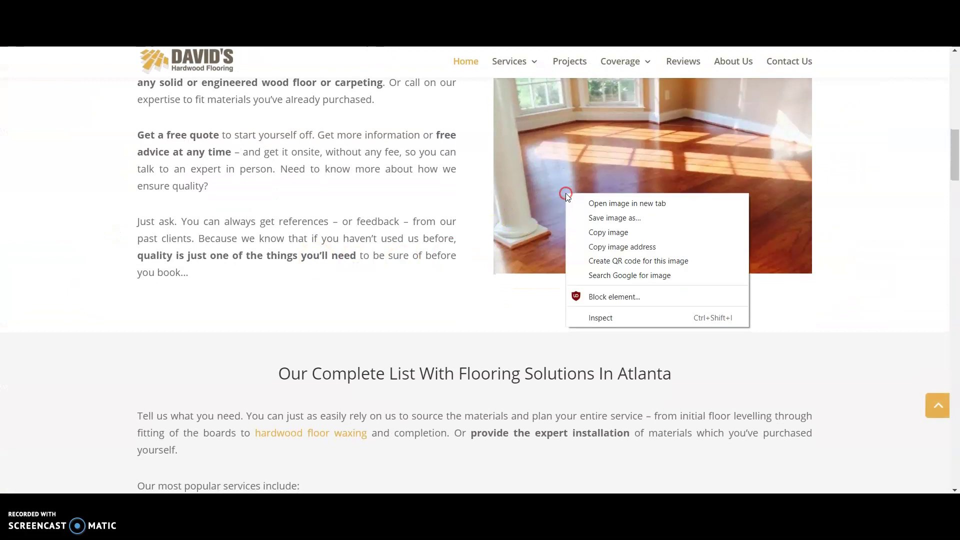
click(605, 219)
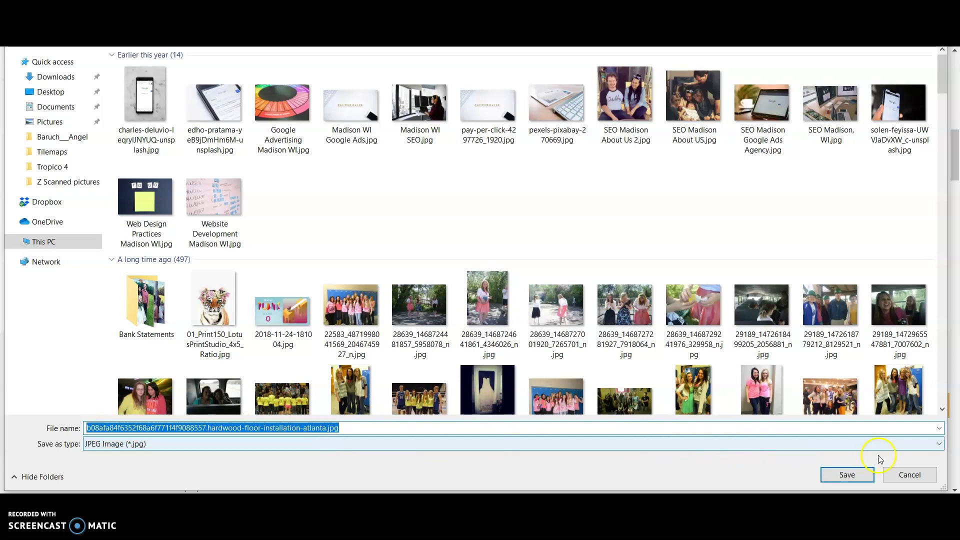
click(907, 478)
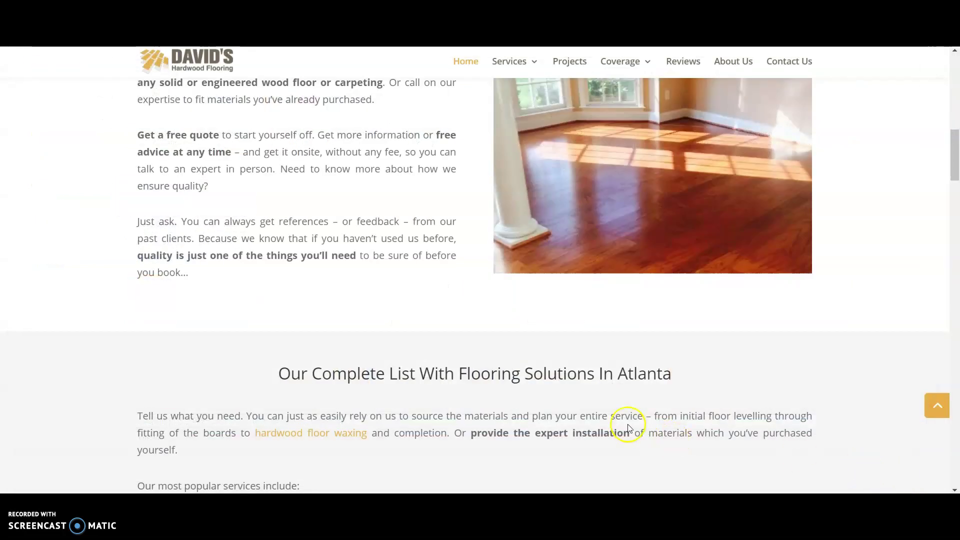
scroll(628, 424, up, 3)
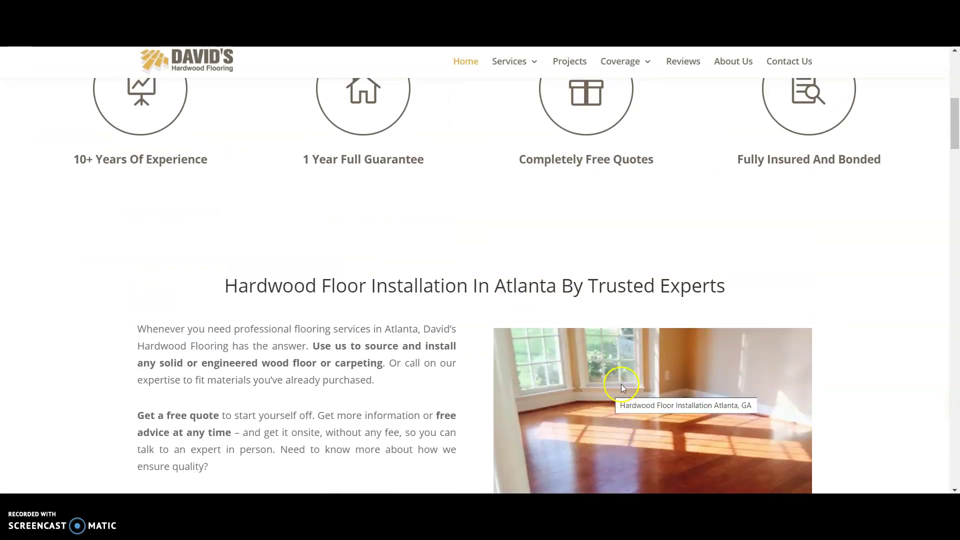
scroll(623, 385, up, 2)
scroll(623, 384, up, 3)
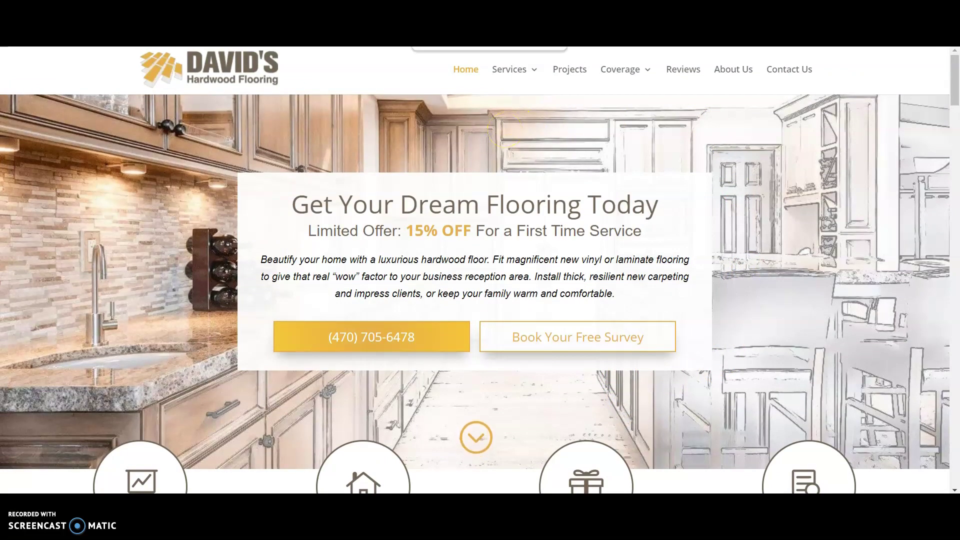
key(ctrl+Tab)
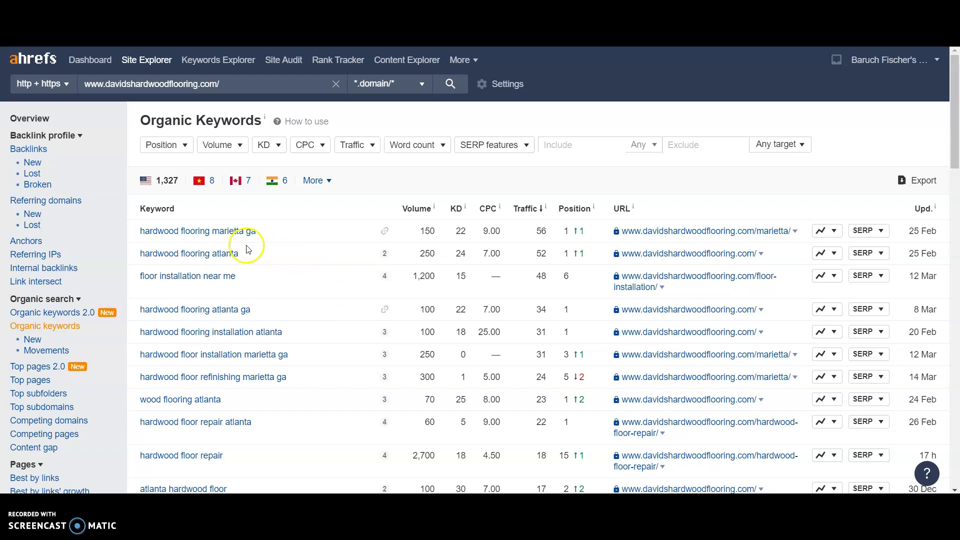
scroll(301, 250, down, 1)
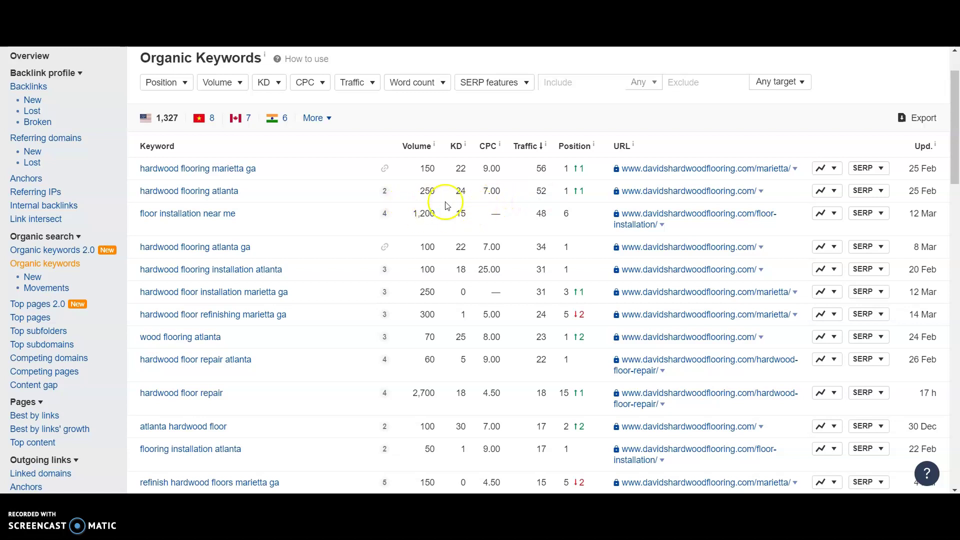
scroll(345, 218, down, 1)
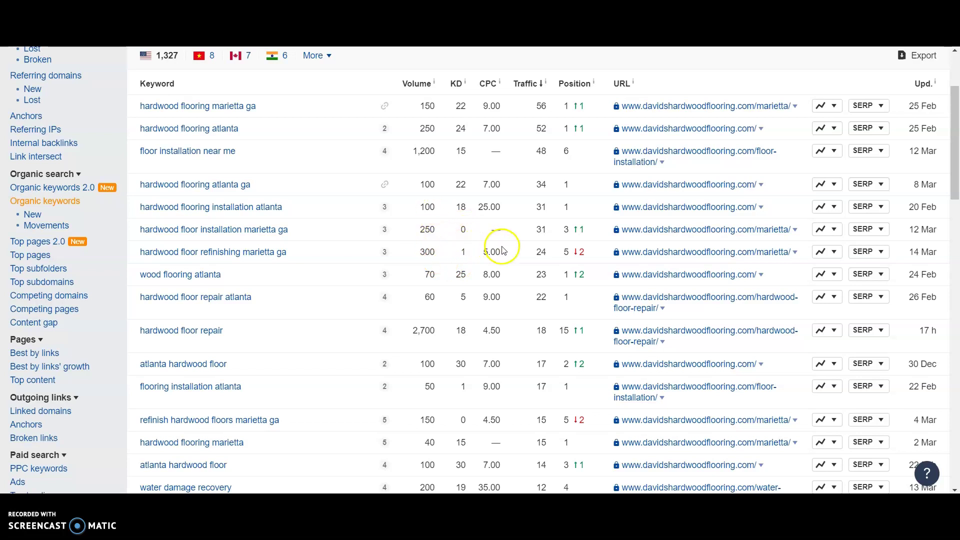
scroll(506, 250, down, 2)
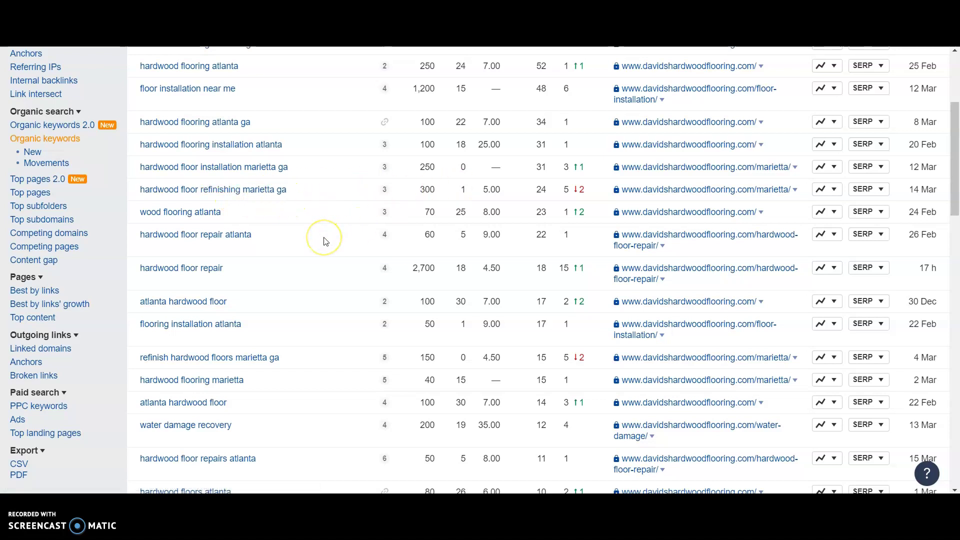
scroll(325, 240, down, 1)
scroll(328, 239, down, 1)
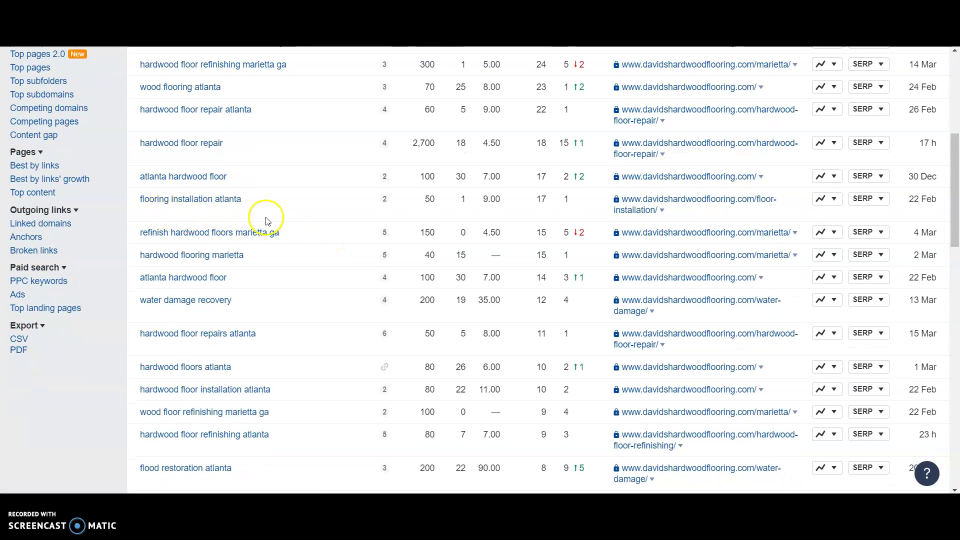
scroll(232, 217, up, 1)
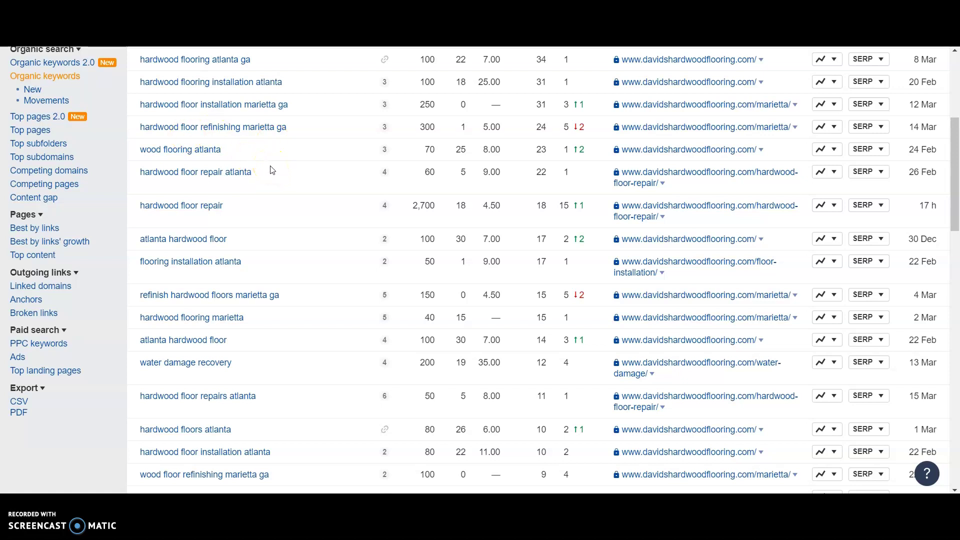
scroll(290, 177, down, 1)
scroll(311, 200, down, 1)
scroll(311, 200, up, 2)
scroll(307, 290, down, 2)
scroll(312, 289, down, 2)
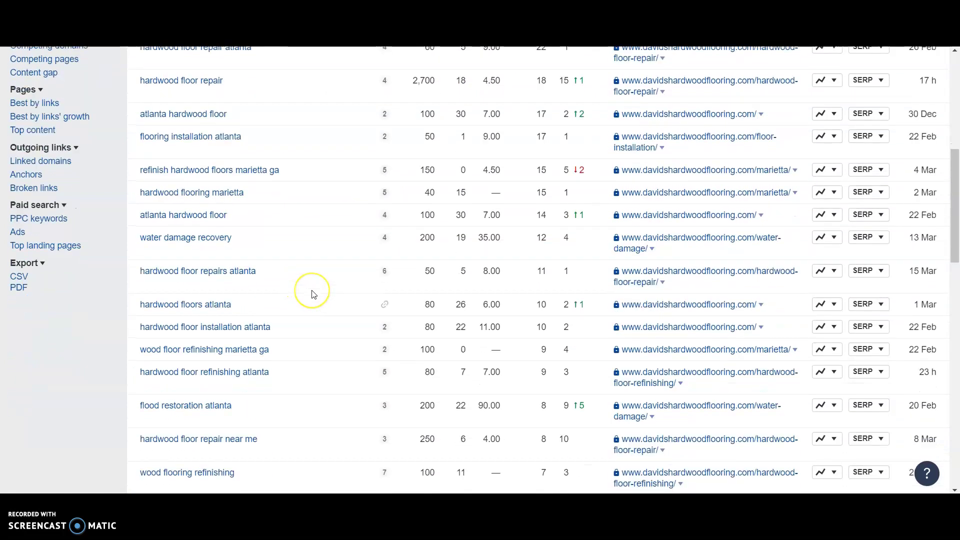
scroll(312, 294, down, 1)
scroll(313, 295, down, 2)
scroll(308, 285, down, 1)
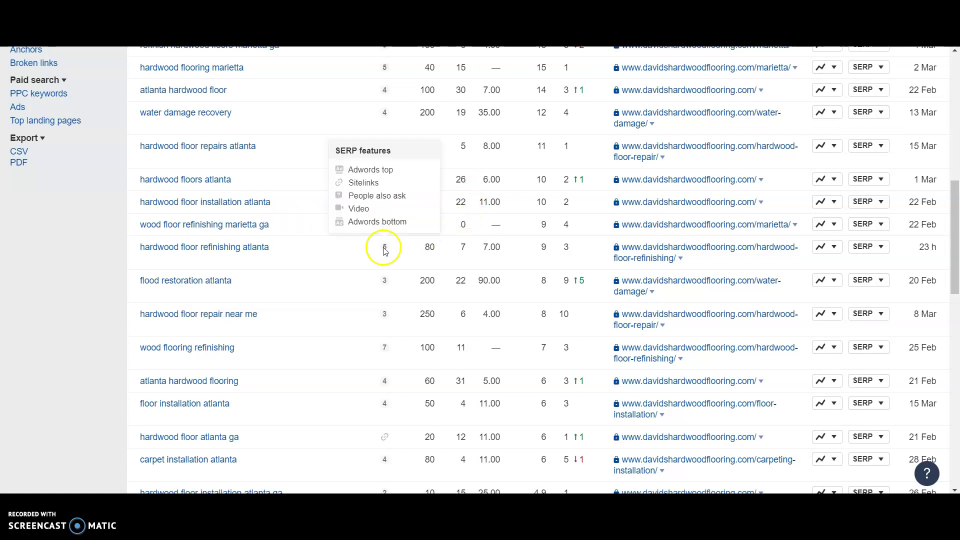
scroll(315, 266, down, 2)
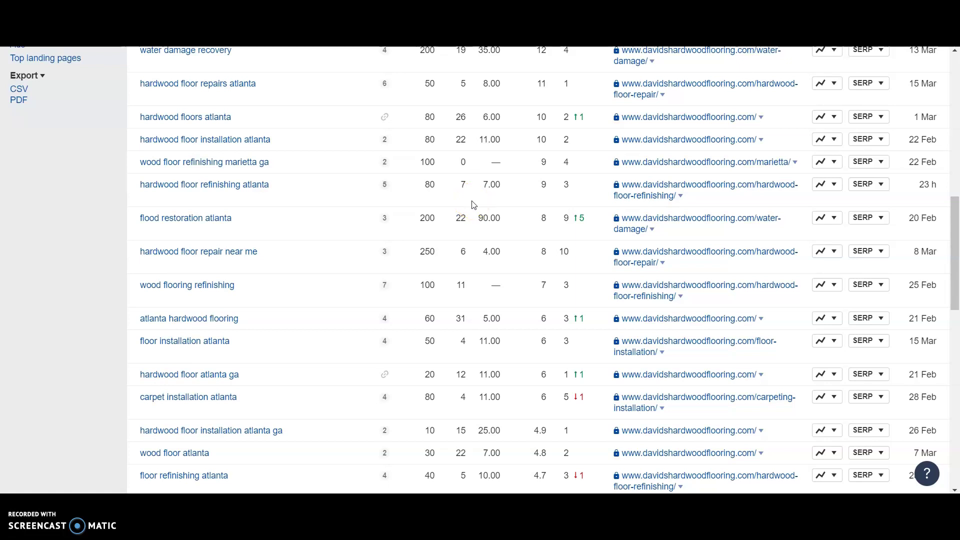
scroll(472, 205, up, 1)
scroll(472, 205, up, 1)
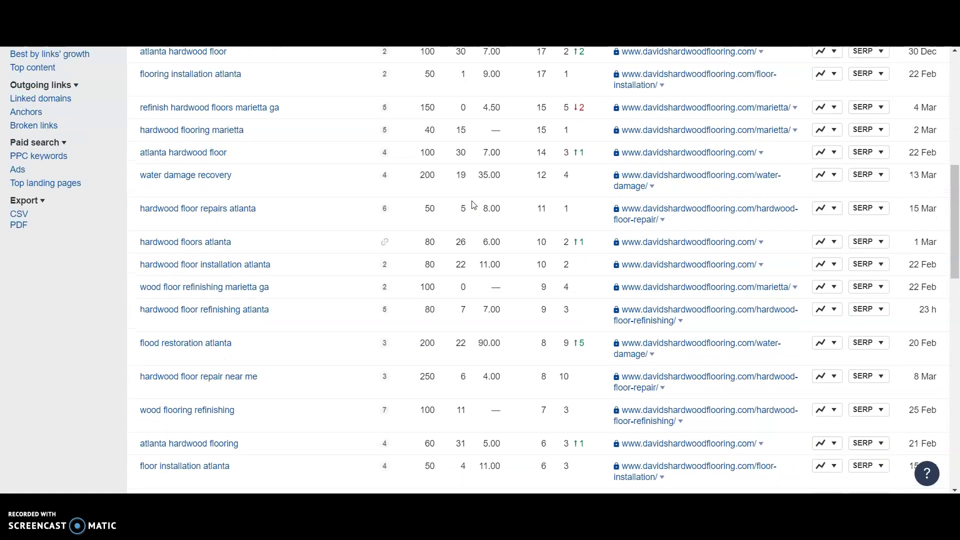
scroll(472, 205, up, 2)
scroll(472, 205, up, 1)
scroll(472, 205, up, 1)
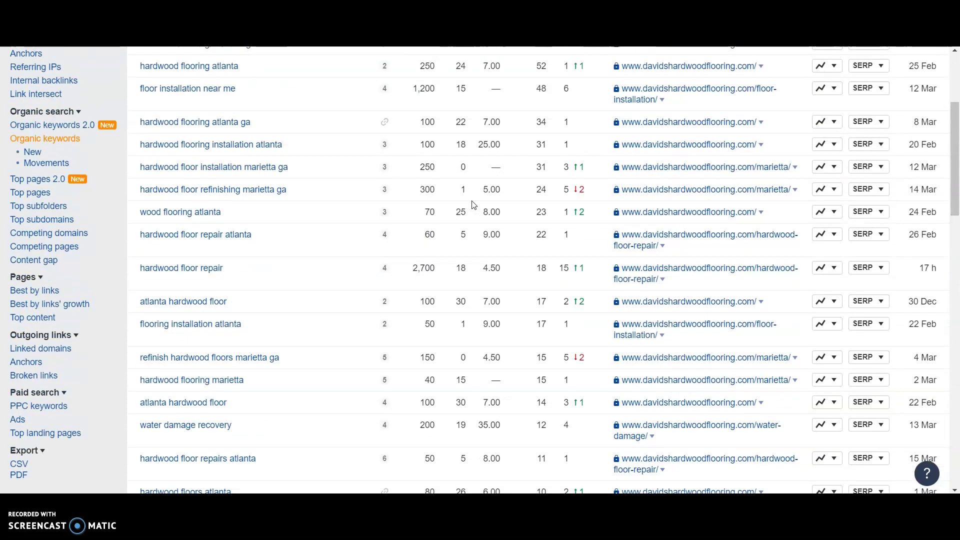
scroll(473, 205, up, 2)
scroll(473, 205, up, 1)
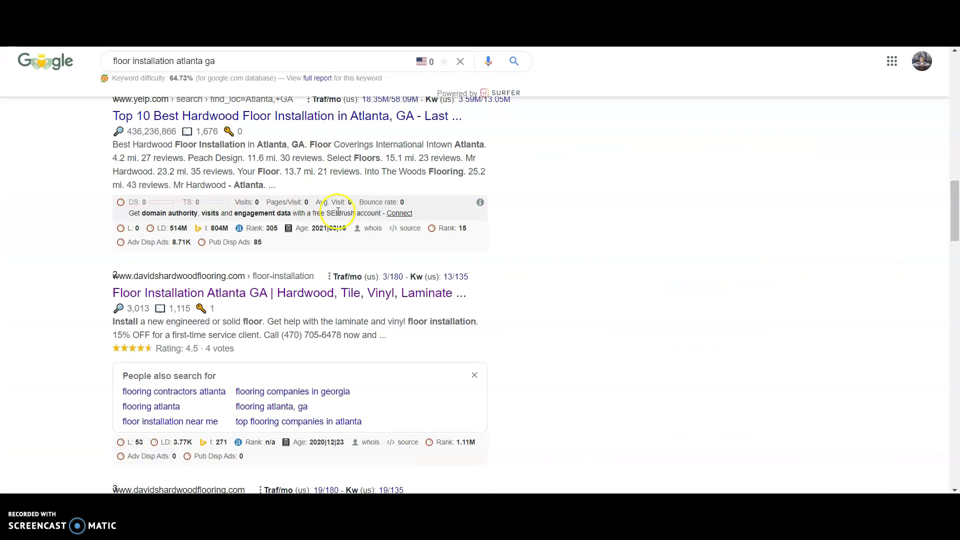
scroll(357, 218, up, 4)
scroll(357, 218, up, 2)
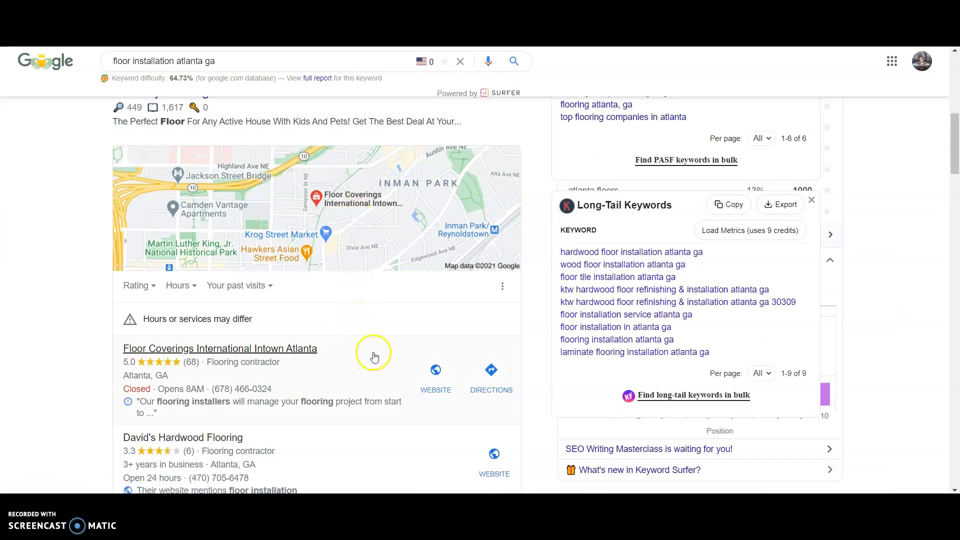
scroll(380, 362, down, 3)
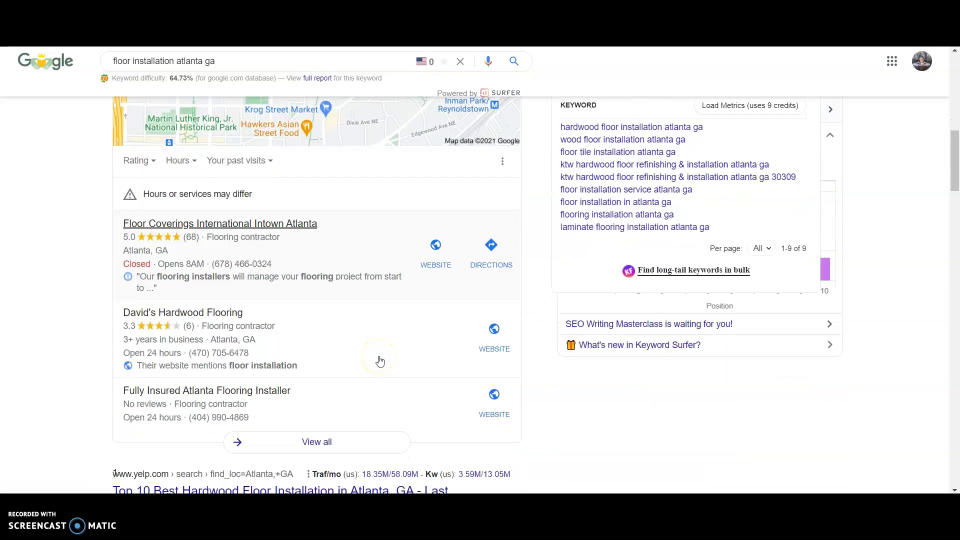
scroll(379, 362, down, 2)
scroll(379, 362, up, 3)
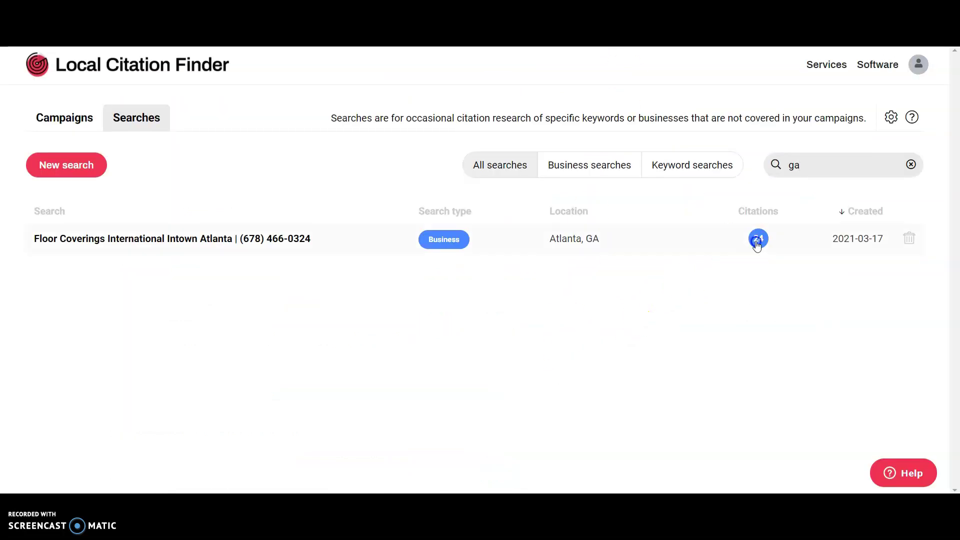
Review the 24 citation sources for Floor Coverings International Intown Atlanta, then return to Google.
click(695, 248)
click(732, 242)
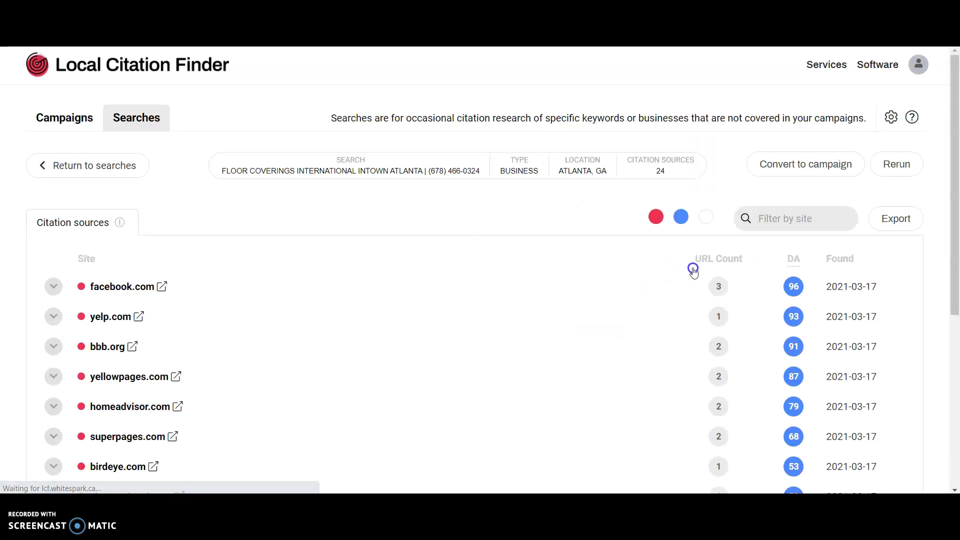
scroll(413, 334, down, 1)
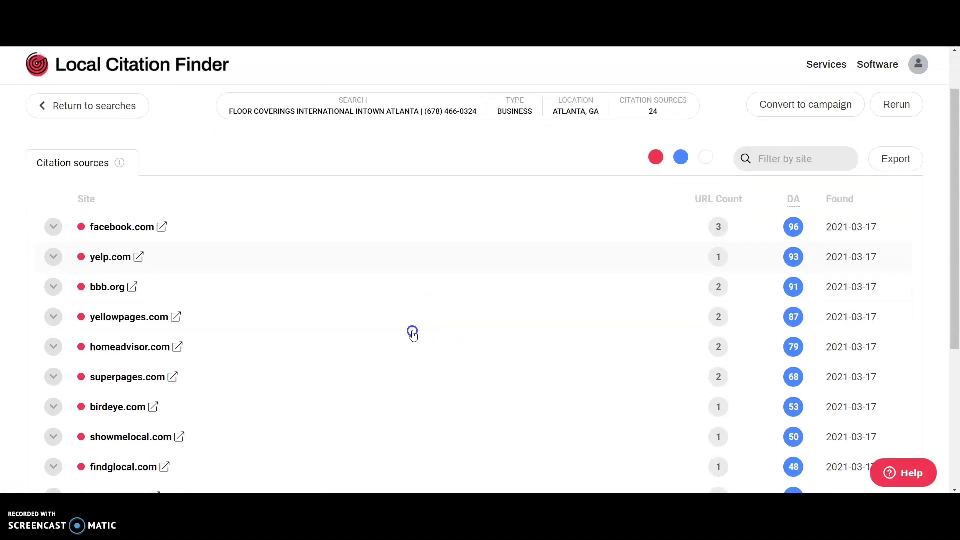
scroll(413, 333, down, 2)
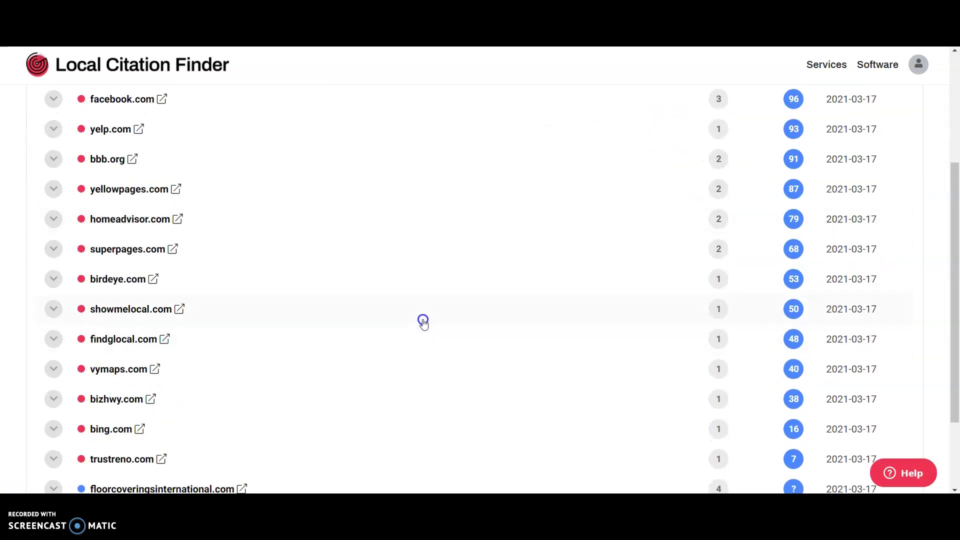
scroll(461, 327, up, 2)
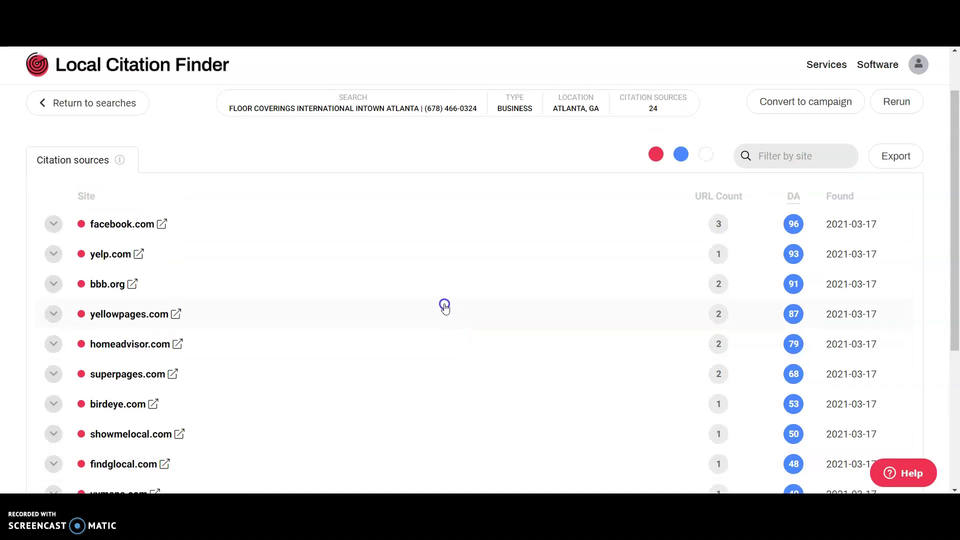
scroll(445, 307, down, 1)
scroll(450, 308, down, 2)
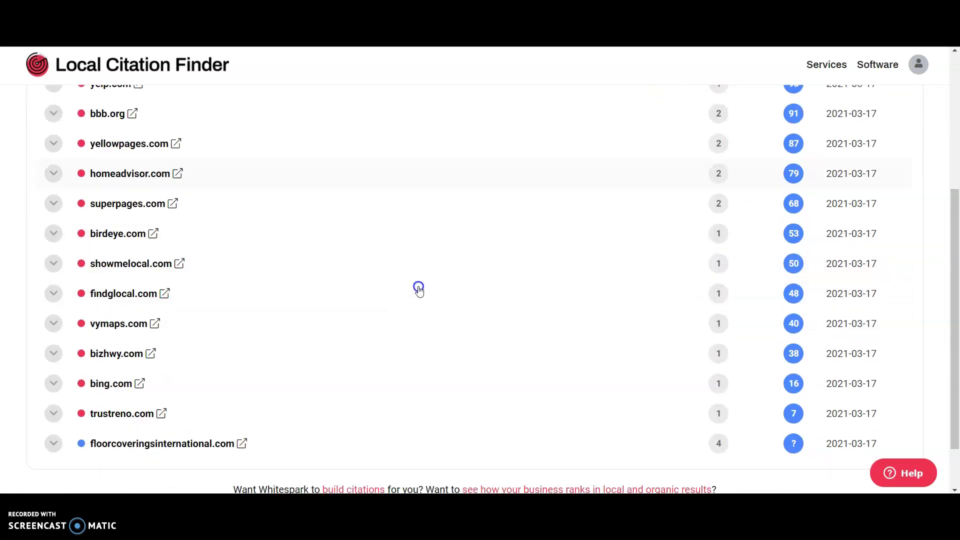
scroll(416, 286, down, 1)
scroll(398, 288, up, 1)
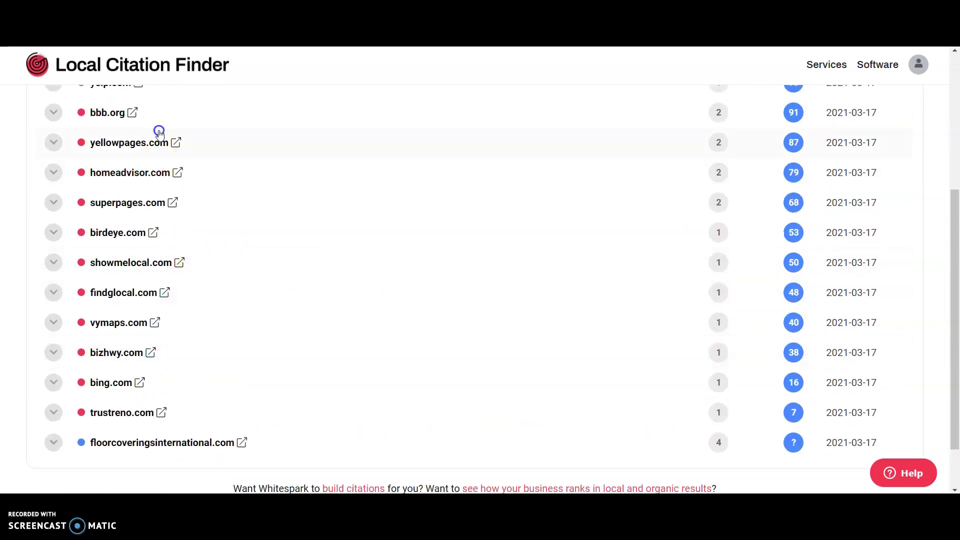
click(212, 201)
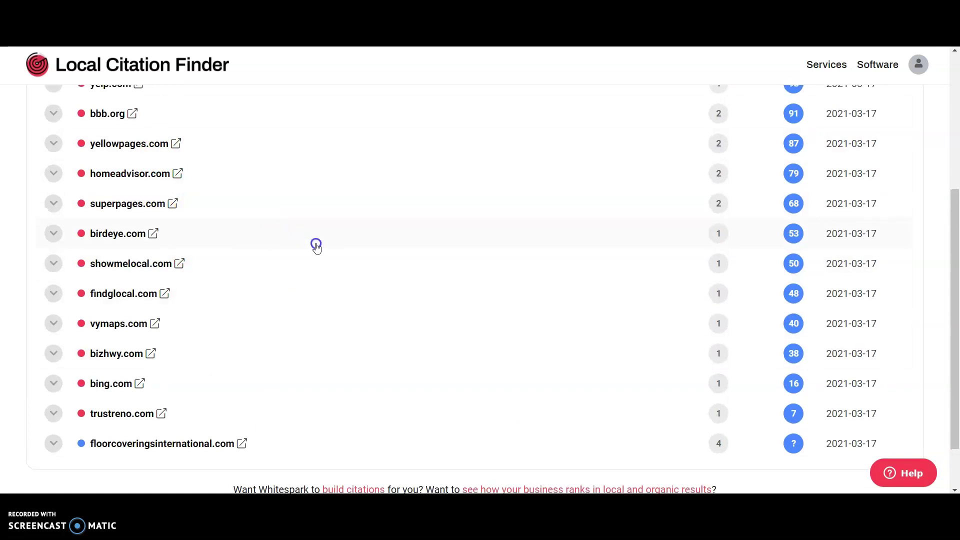
scroll(316, 247, up, 2)
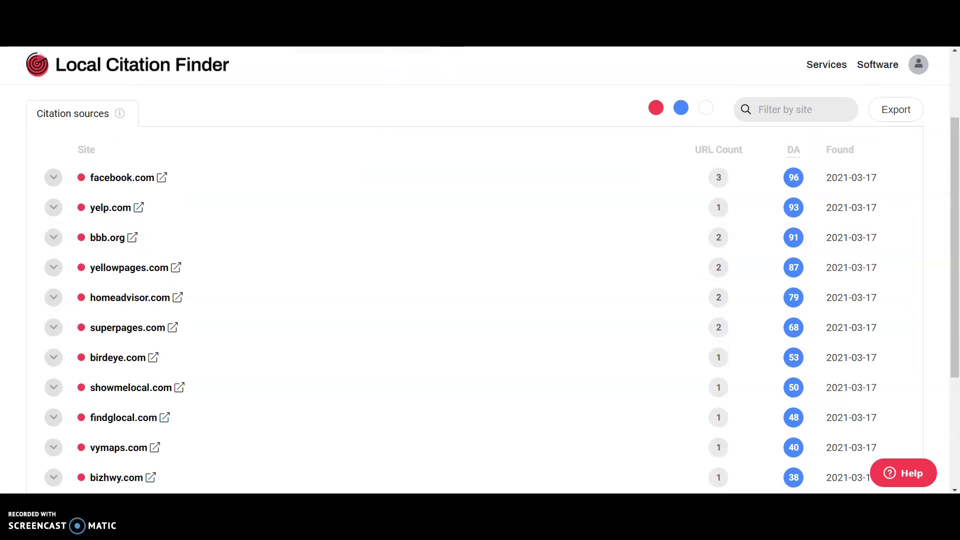
click(307, 47)
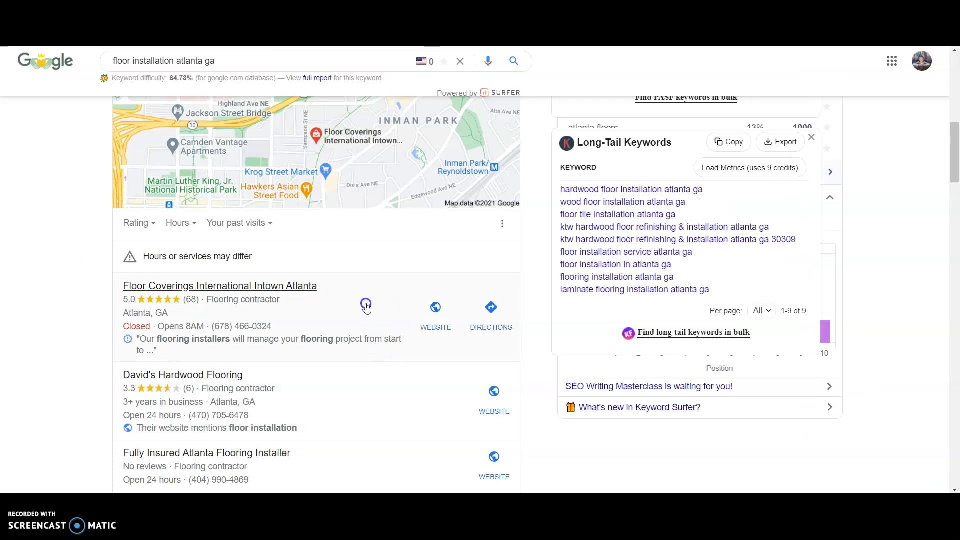
scroll(327, 180, up, 1)
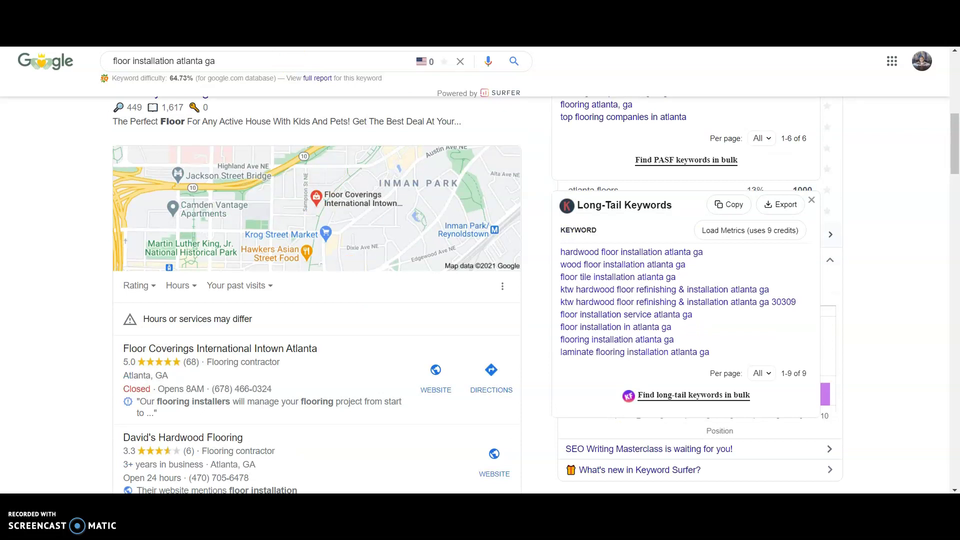
scroll(130, 348, up, 2)
scroll(129, 349, up, 2)
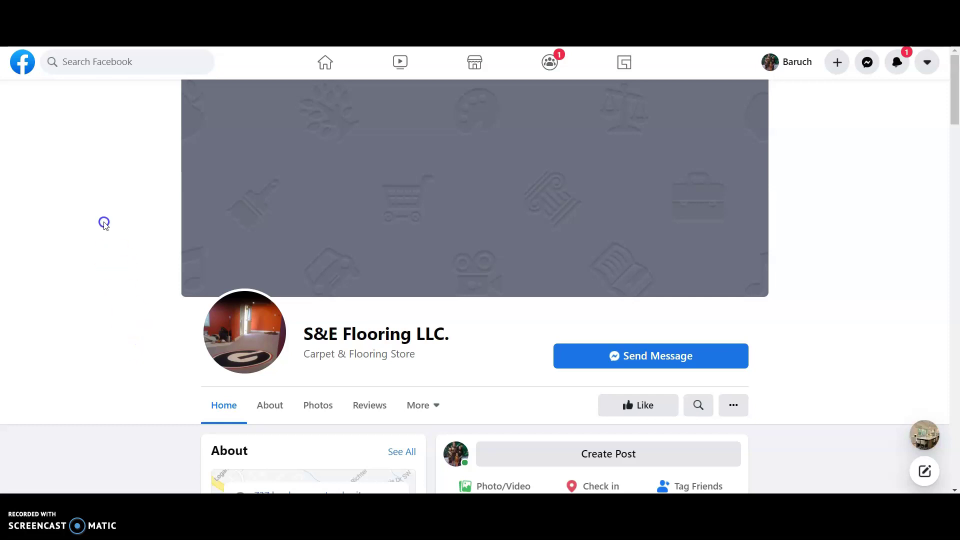
Switch to the S&E Flooring LLC Facebook business page.
click(39, 150)
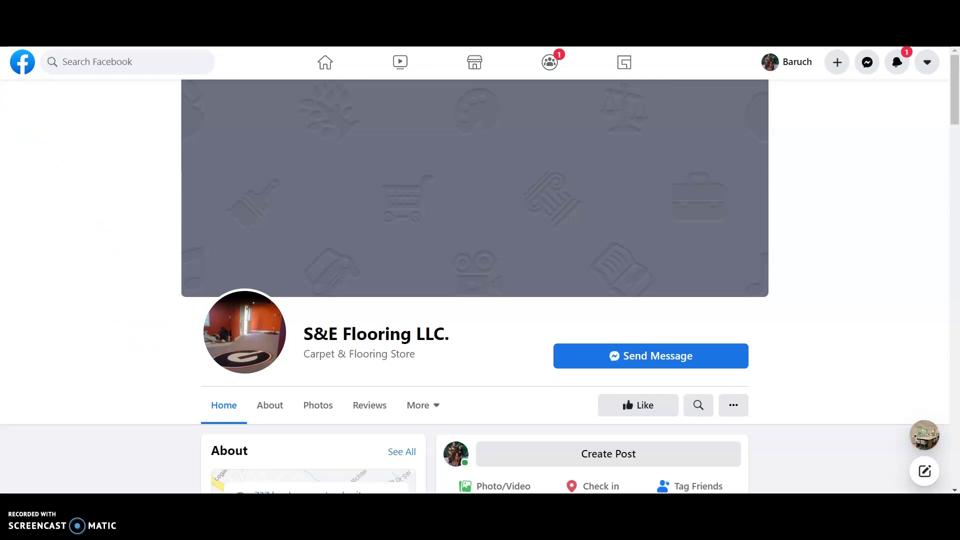